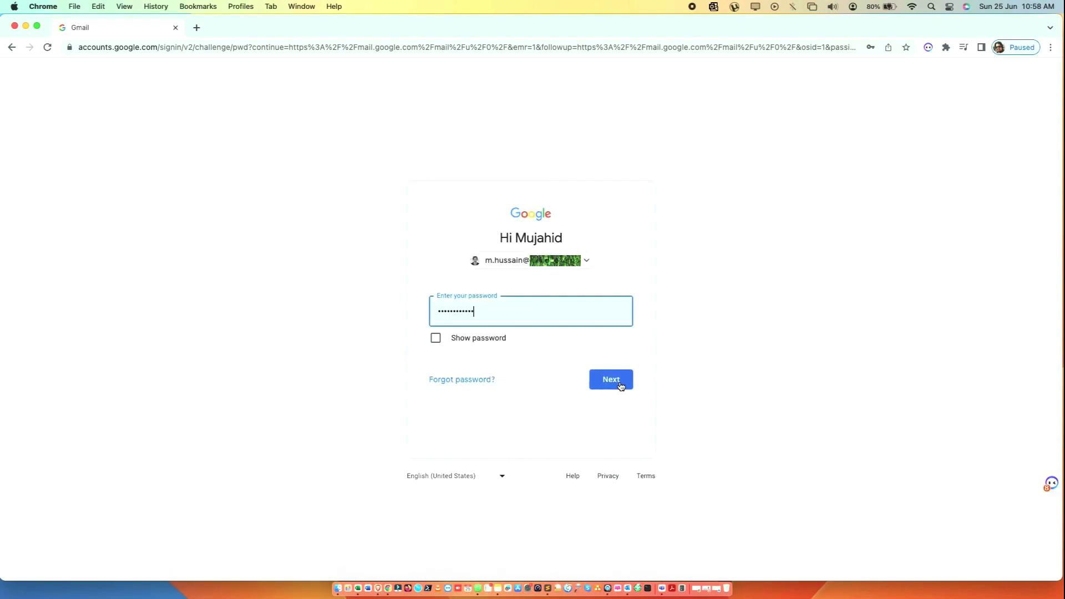
- Submit the account password to sign in to Gmail
click(620, 386)
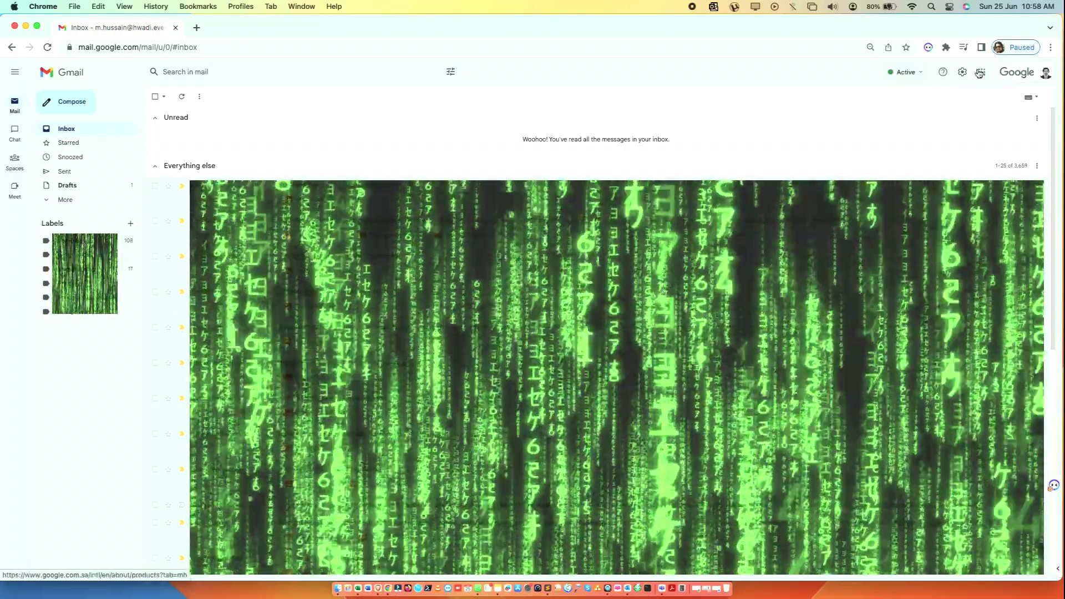
- Launch the Admin console from the Google apps grid in Gmail
click(981, 73)
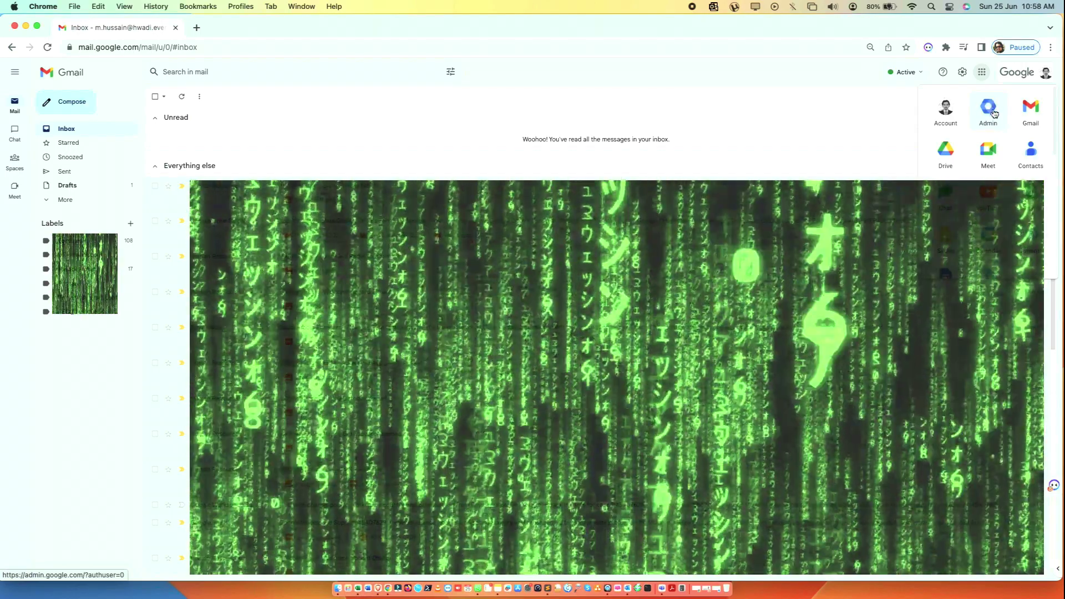
click(988, 106)
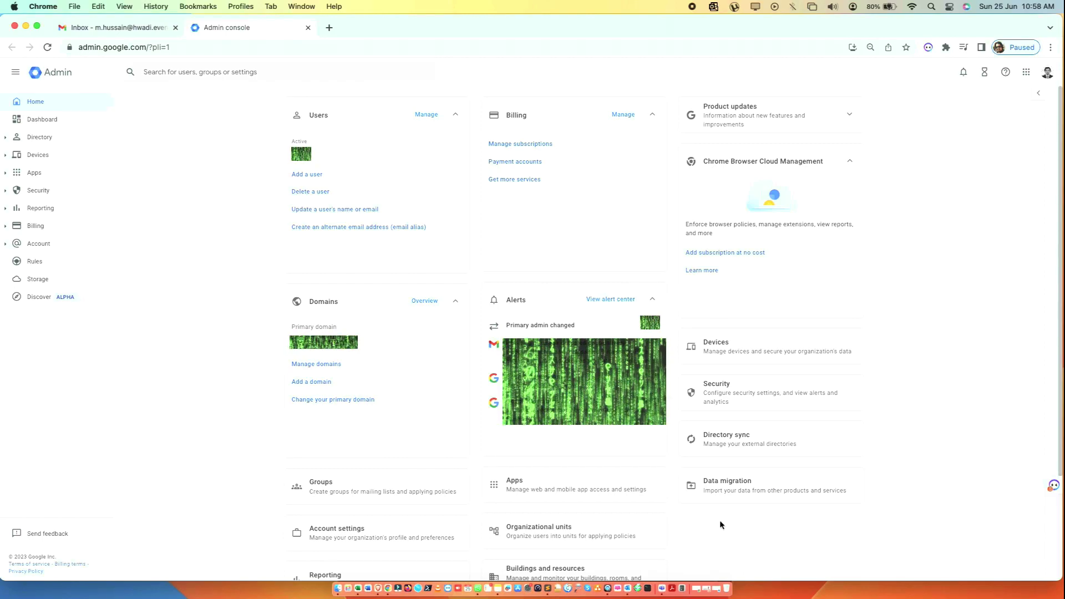
- Go to Apps > Google Workspace > Gmail and scroll down to the Routing settings
click(563, 491)
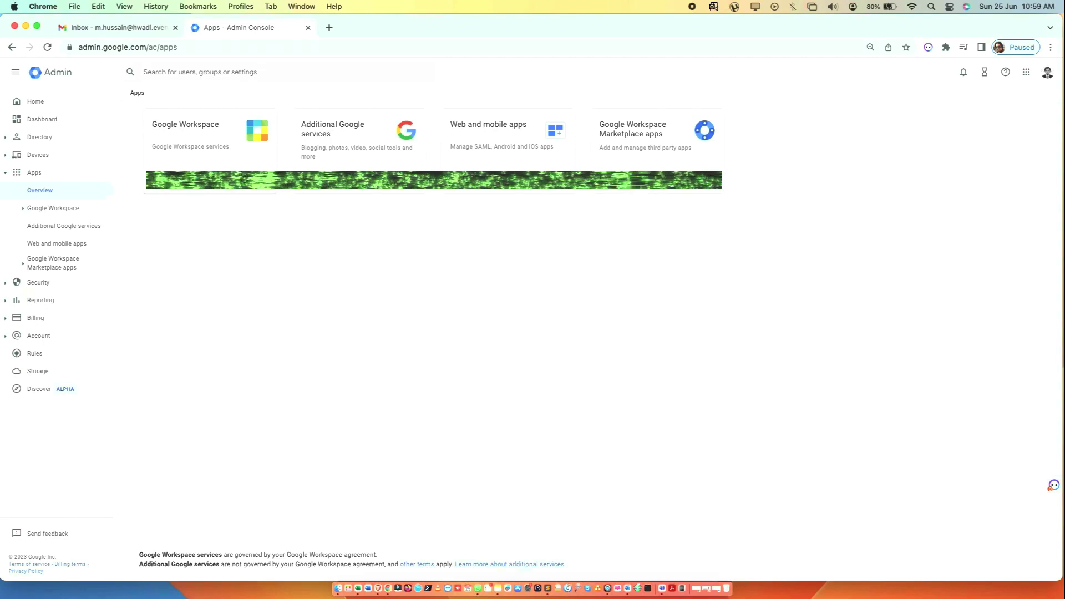
click(233, 173)
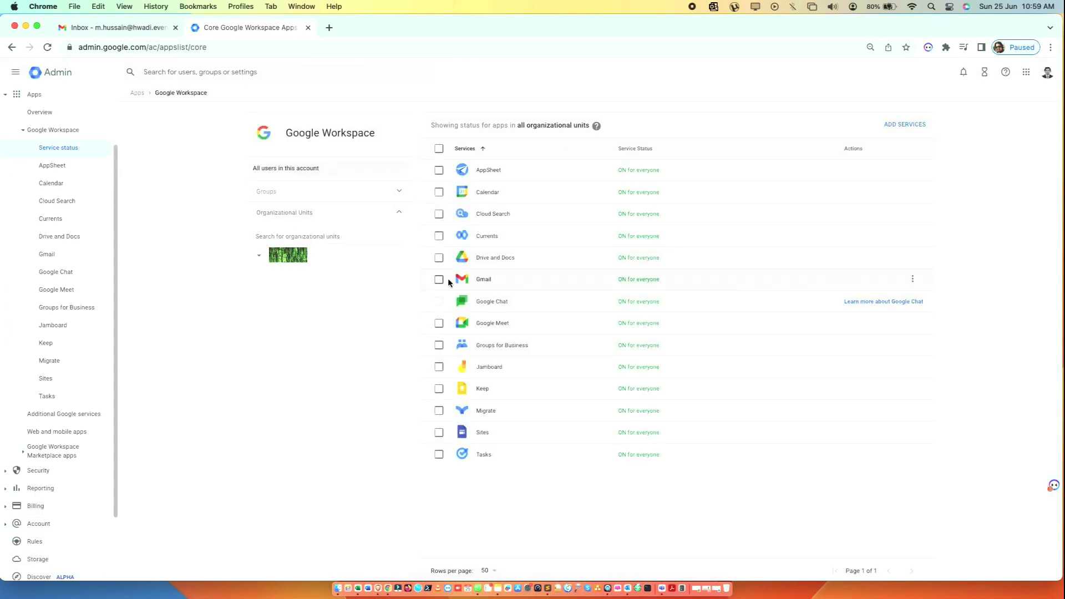
click(547, 280)
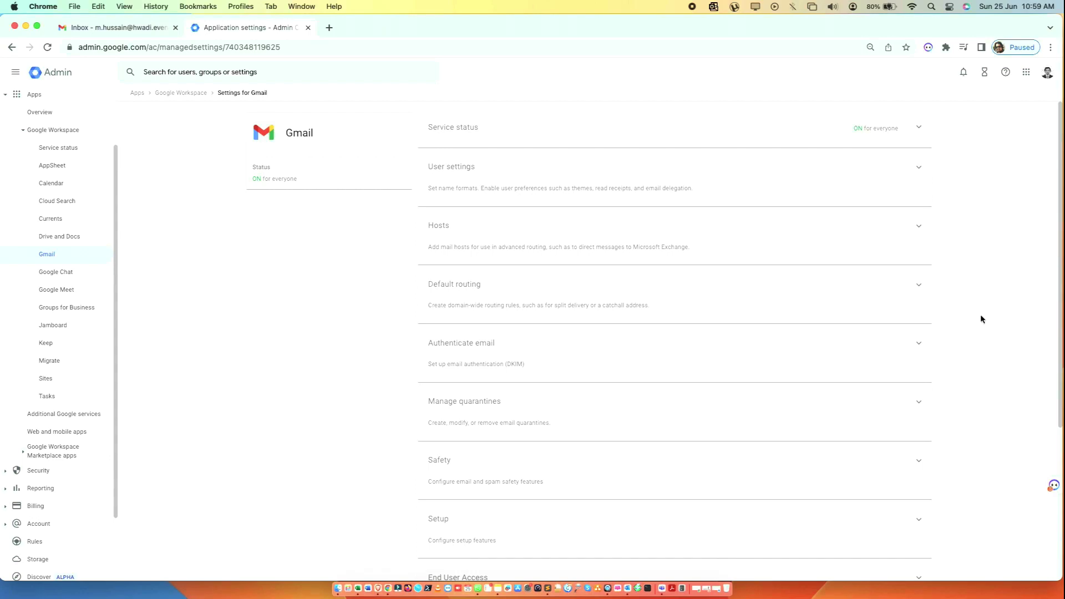
scroll(969, 418, down, 2)
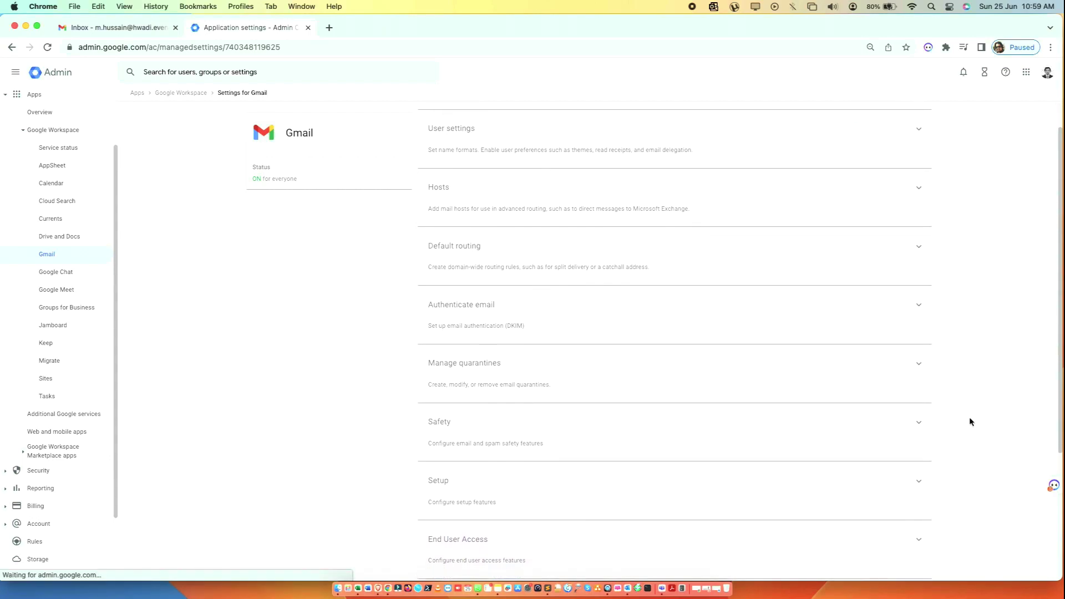
scroll(970, 421, down, 4)
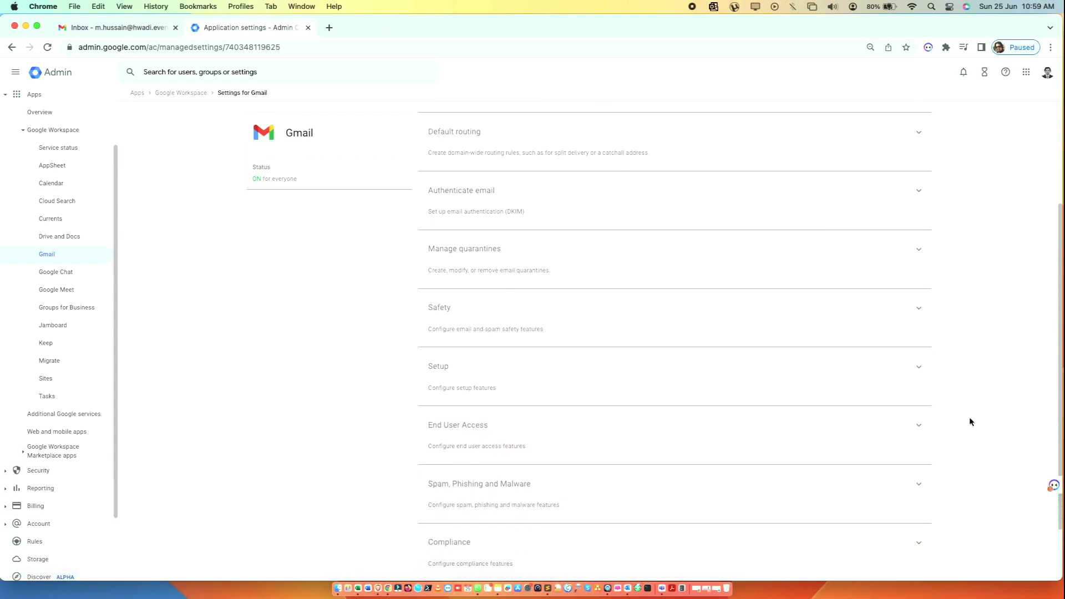
scroll(970, 417, down, 2)
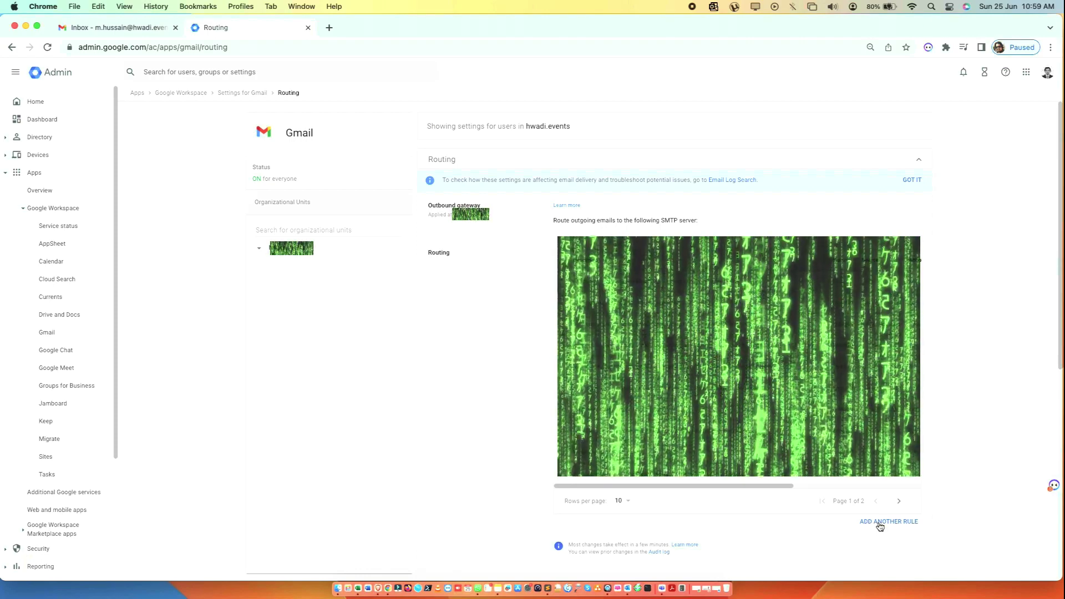
- Add a new routing rule described as forwarding all mail for user xyz
click(877, 523)
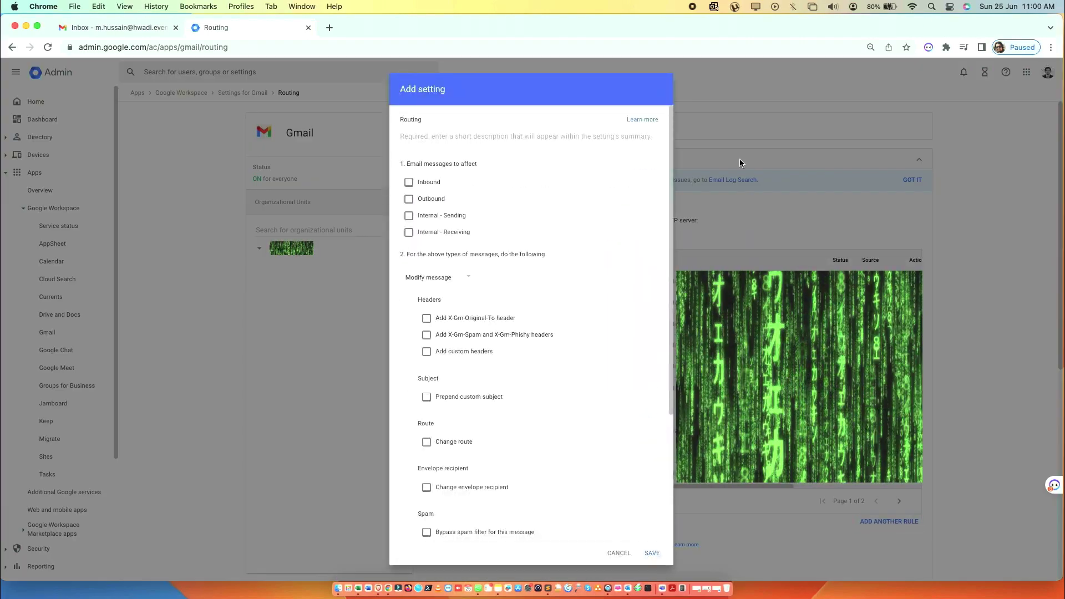
click(485, 135)
text(All incoming and outgoing emails forwarding rule for user xyz)
key(Tab)
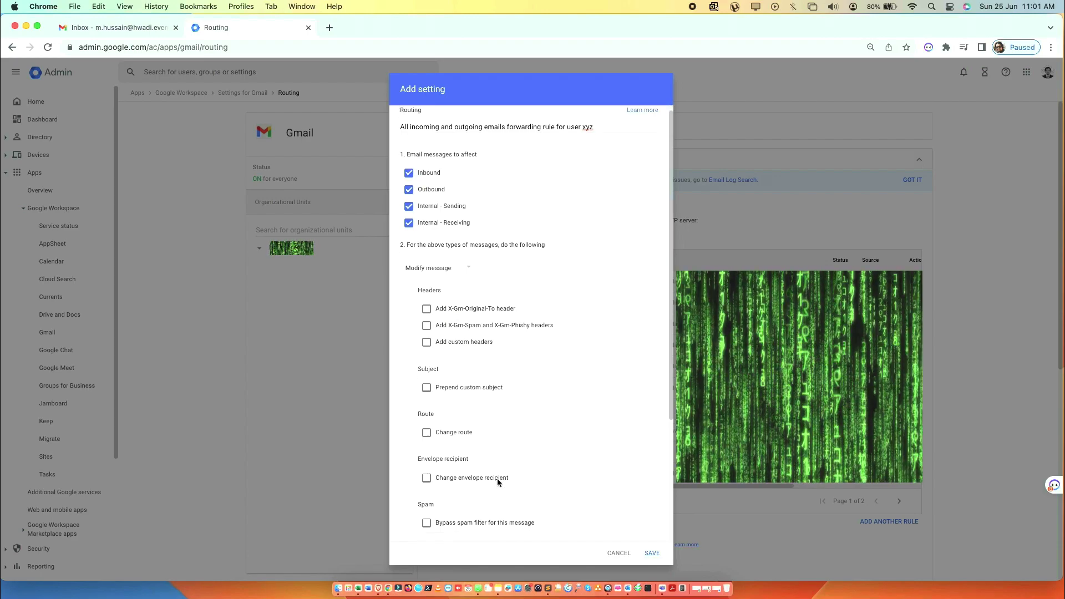
- Add one extra delivery recipient address to the rule's recipients list
scroll(497, 478, down, 5)
scroll(497, 478, down, 2)
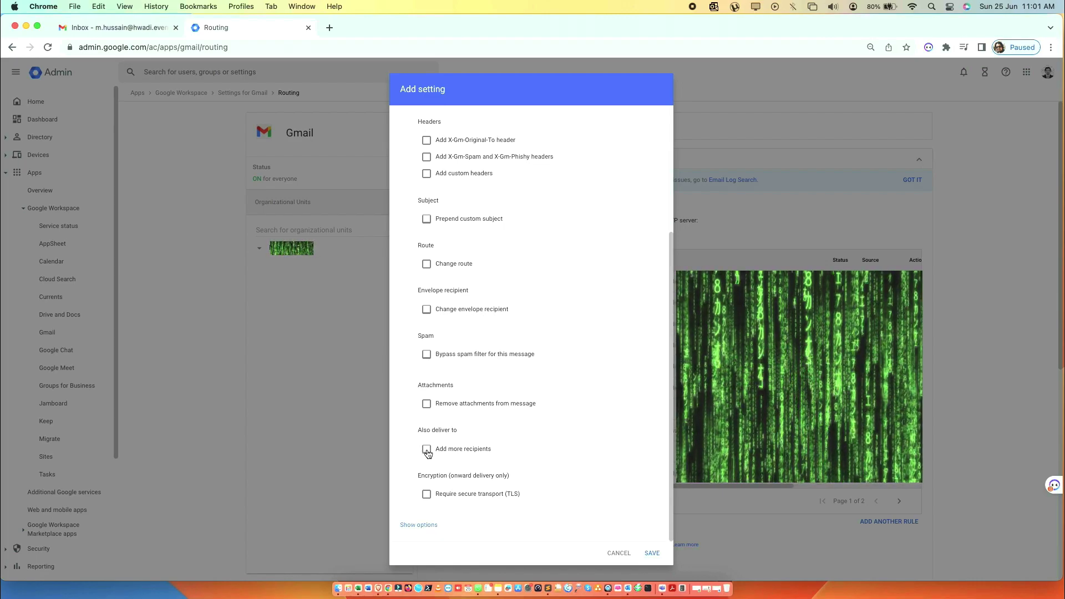
scroll(535, 452, down, 3)
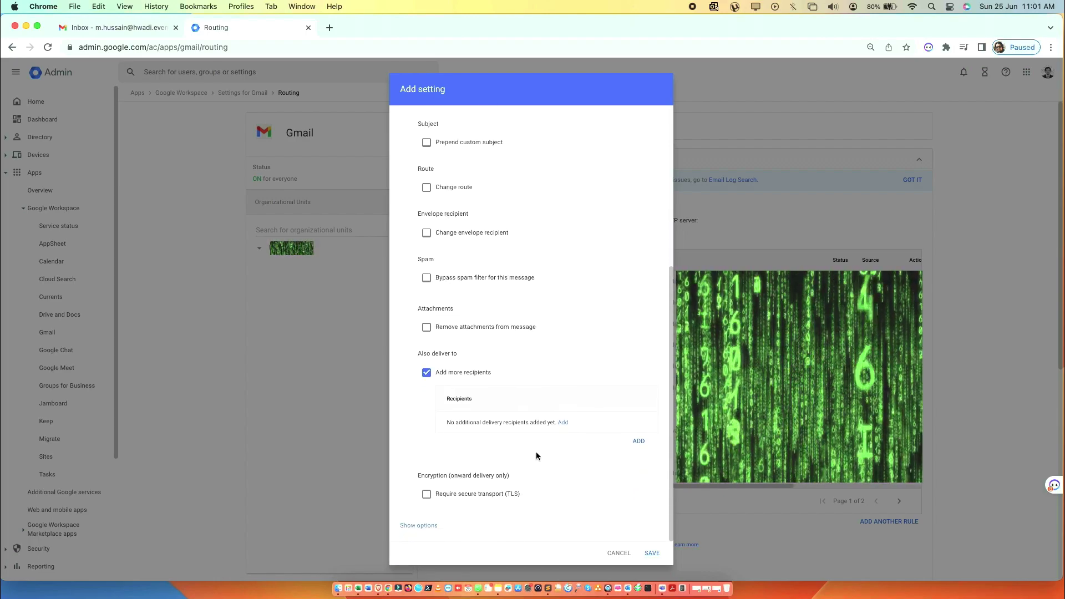
click(562, 424)
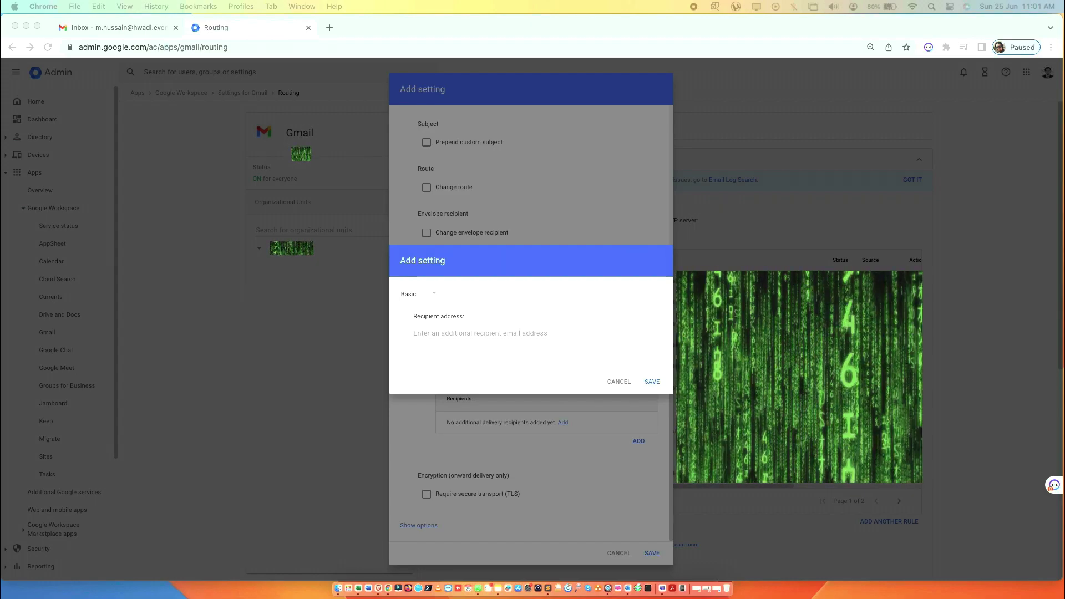
click(532, 333)
key(super+v)
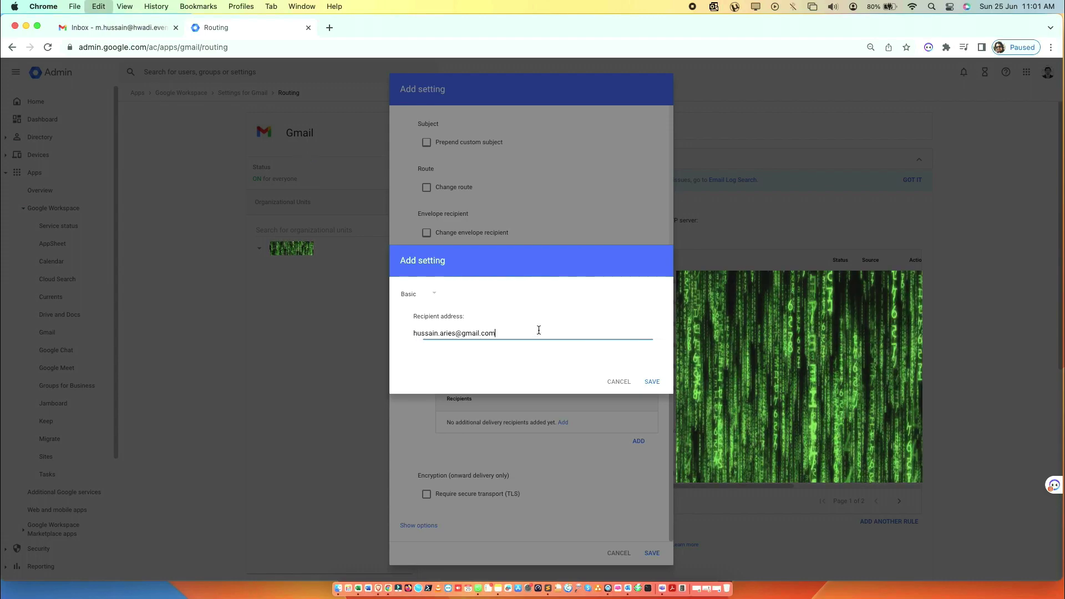
click(653, 384)
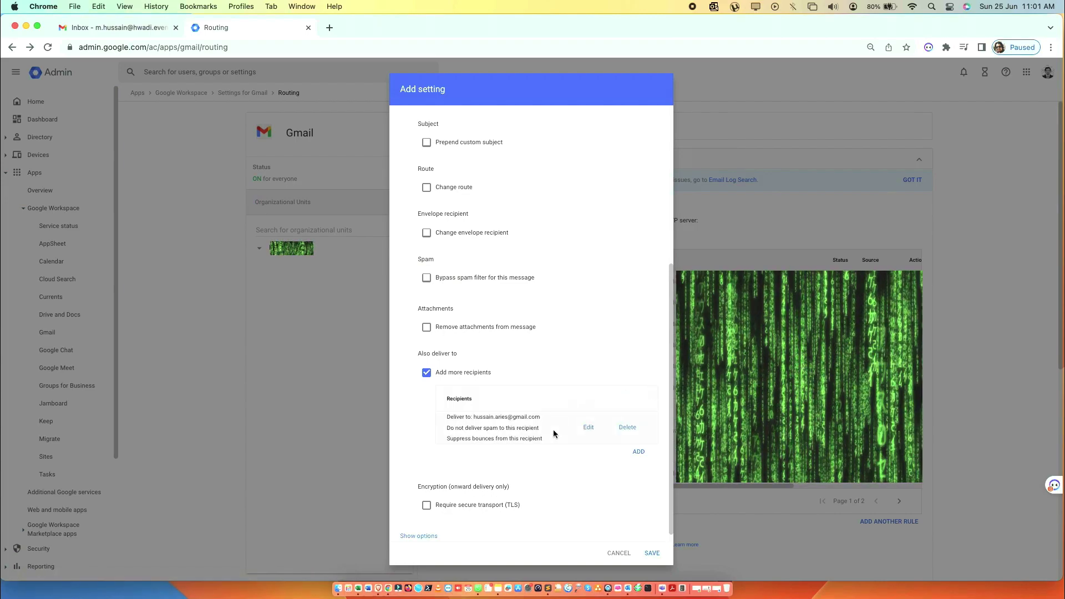
scroll(553, 429, down, 1)
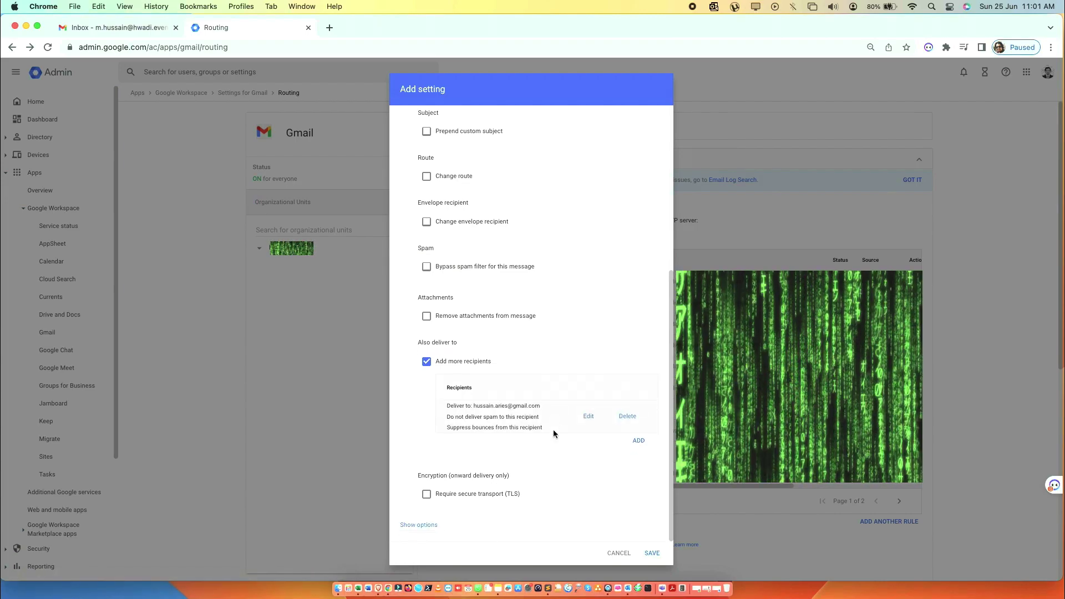
- Expand the rule's advanced options to show account types (Users ticked) and envelope filters
click(425, 526)
scroll(511, 516, down, 1)
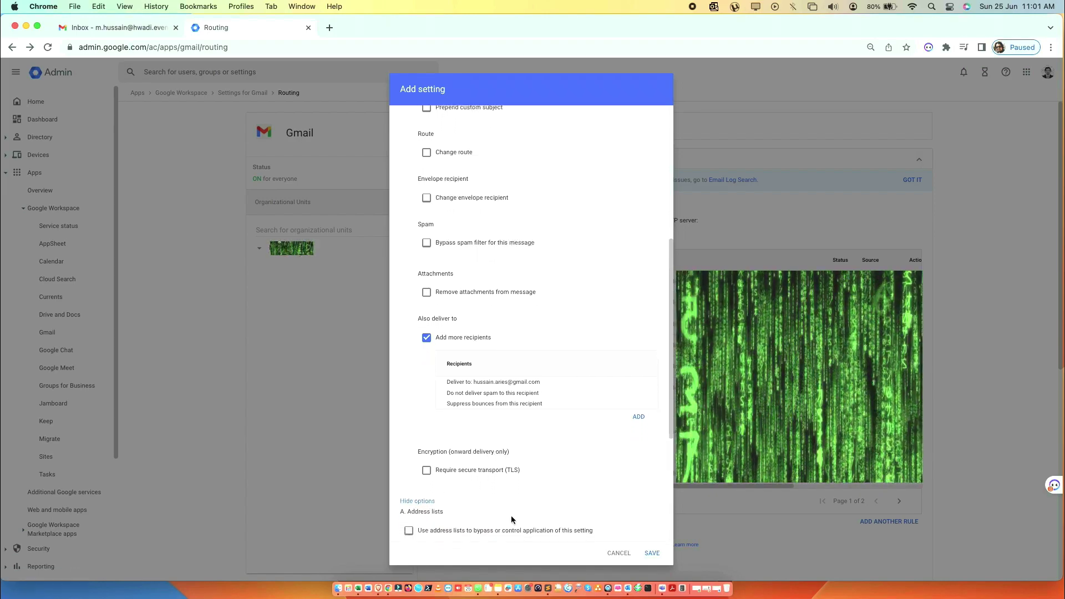
scroll(511, 518, down, 5)
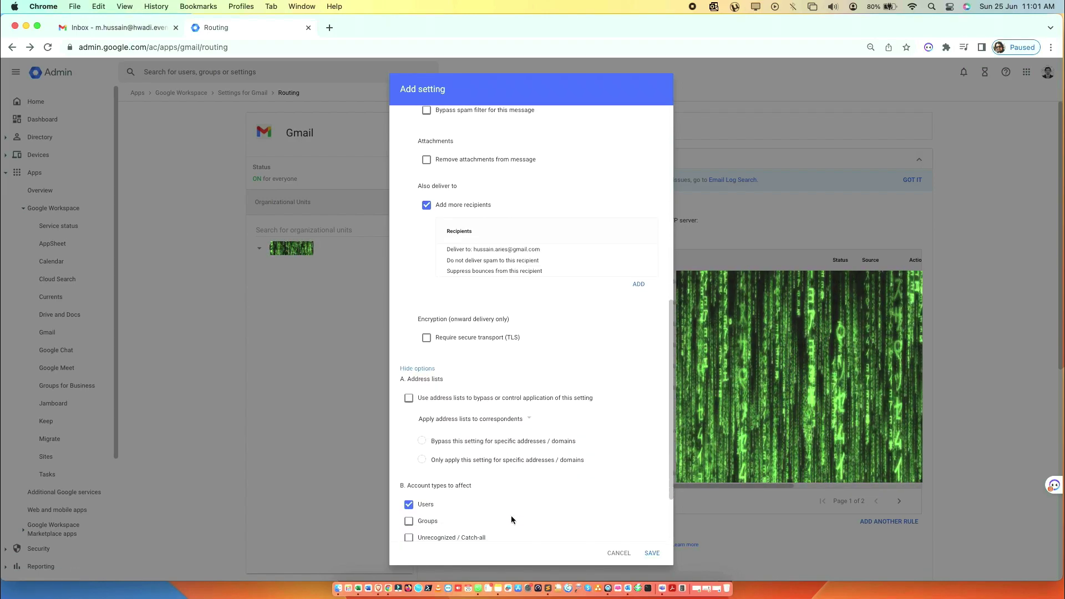
scroll(511, 518, down, 4)
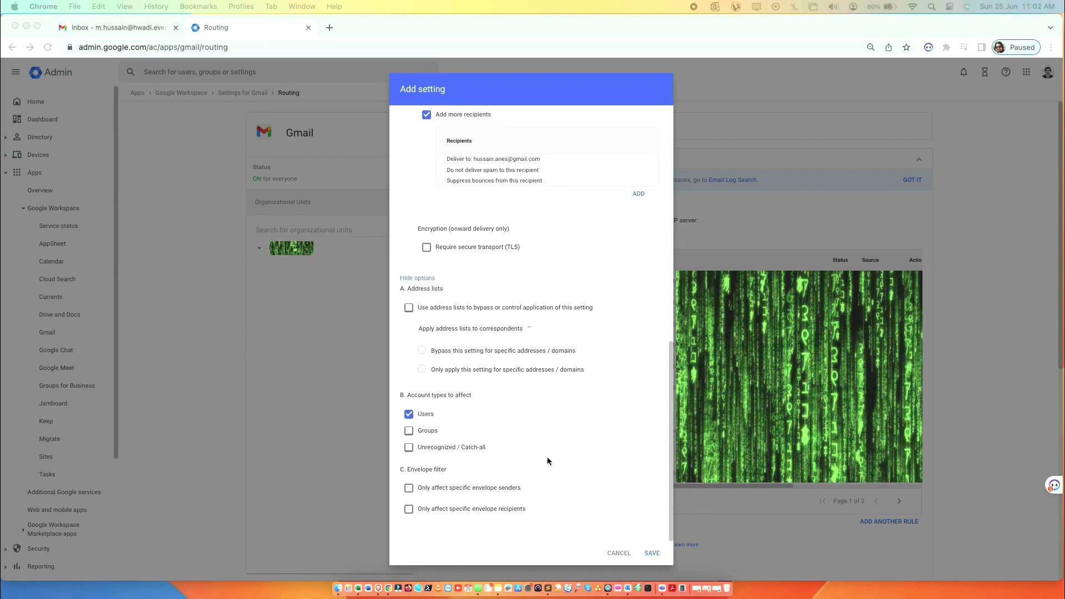
click(530, 458)
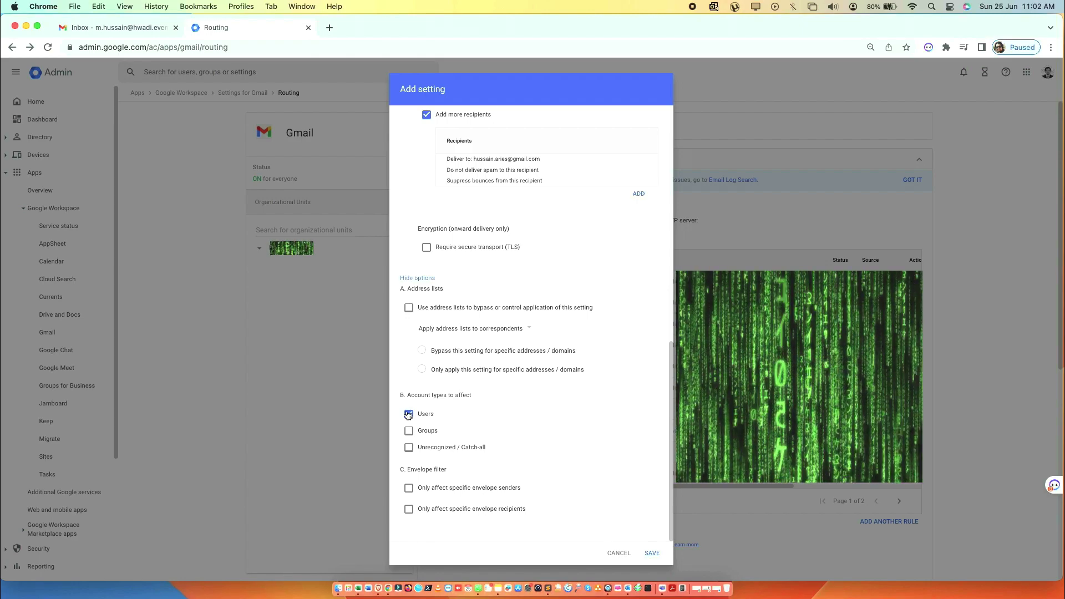
- Restrict the rule to a single envelope recipient, the user's own e-mail address
click(409, 510)
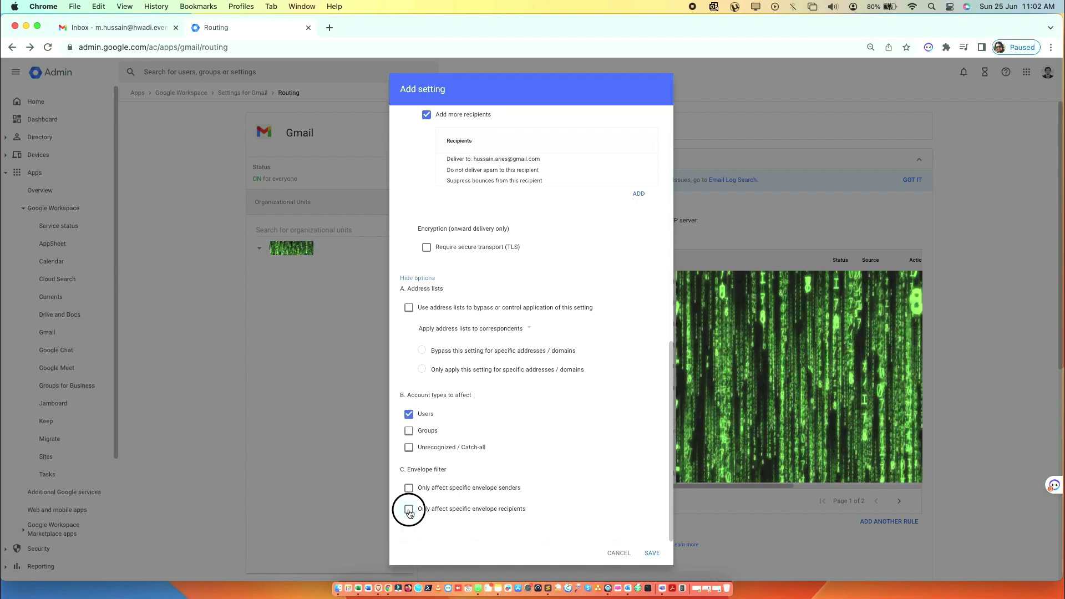
scroll(473, 505, down, 3)
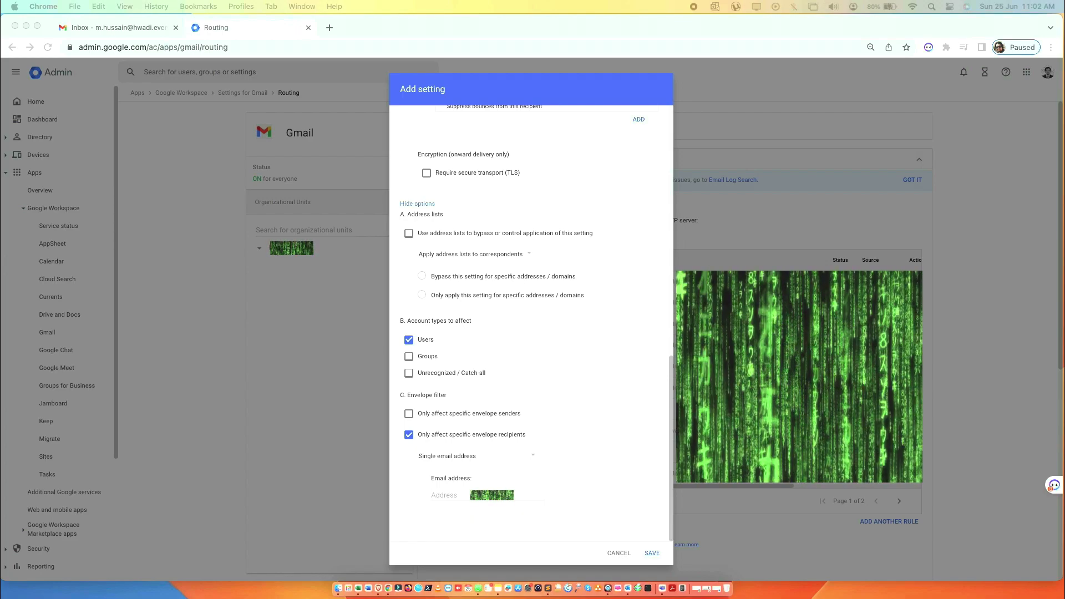
click(503, 488)
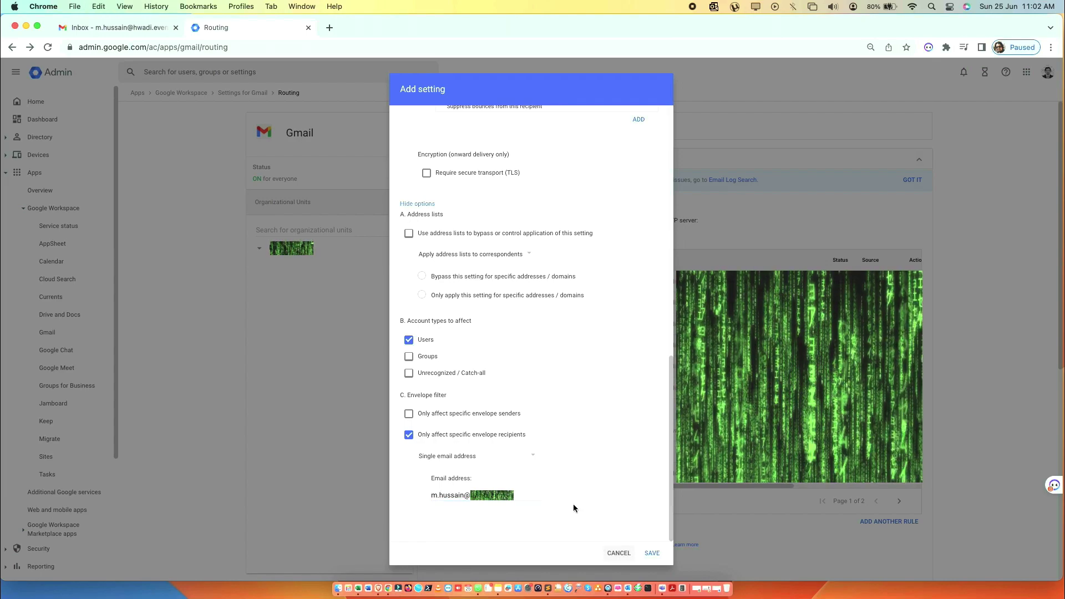
- Save the completed routing rule and return to the Gmail Routing page
click(645, 553)
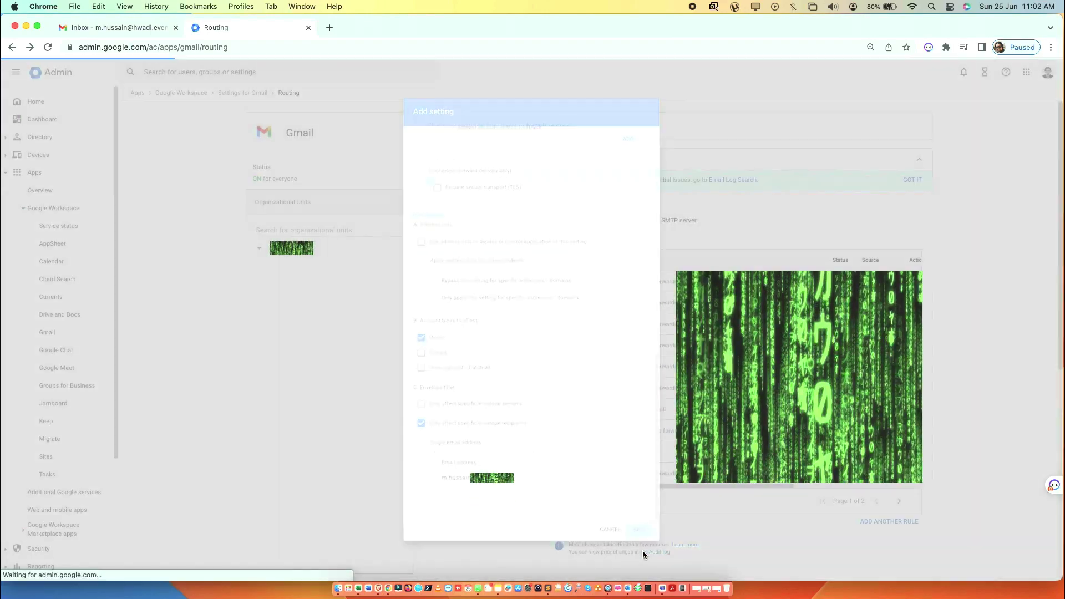